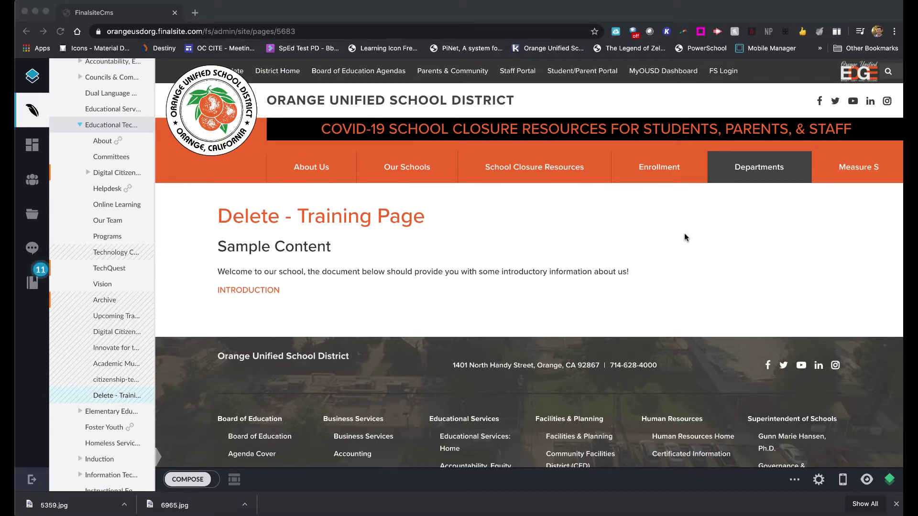
# Bring the browser forward and put the Delete - Training Page into compose mode
pyautogui.click(684, 234)
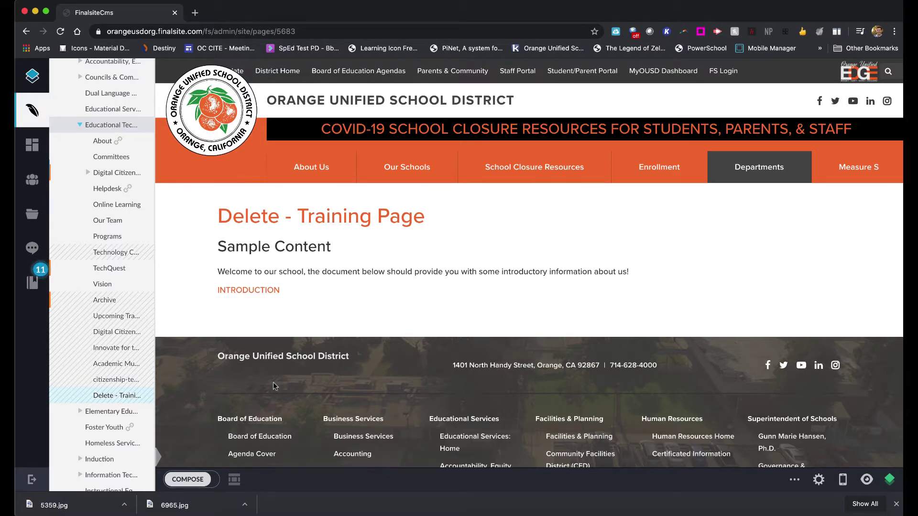
pyautogui.click(185, 477)
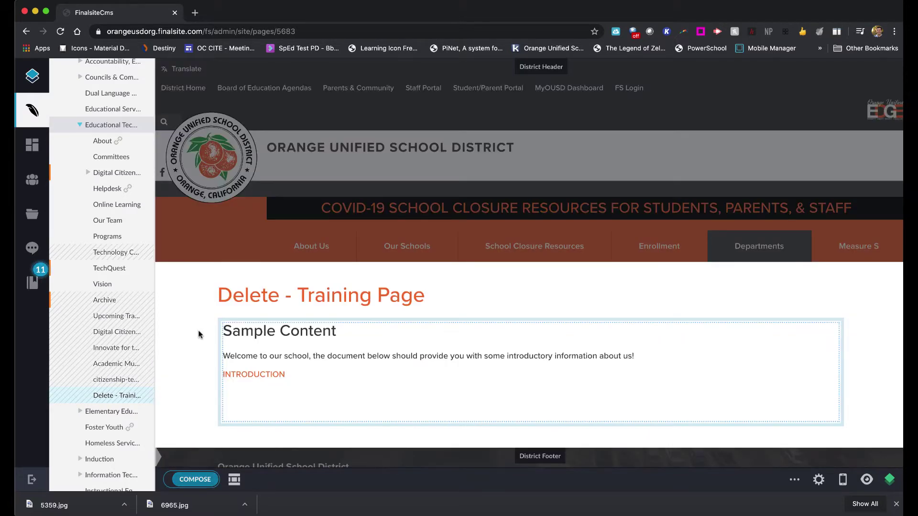
pyautogui.scroll(-3, 200, 334)
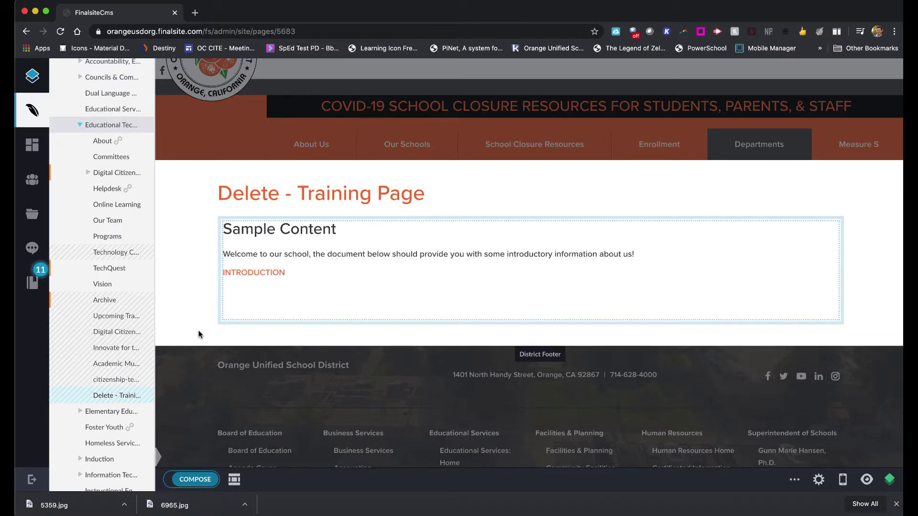
# Open the Sample Content block in the editor with the cursor on the blank line under INTRODUCTION
pyautogui.click(320, 277)
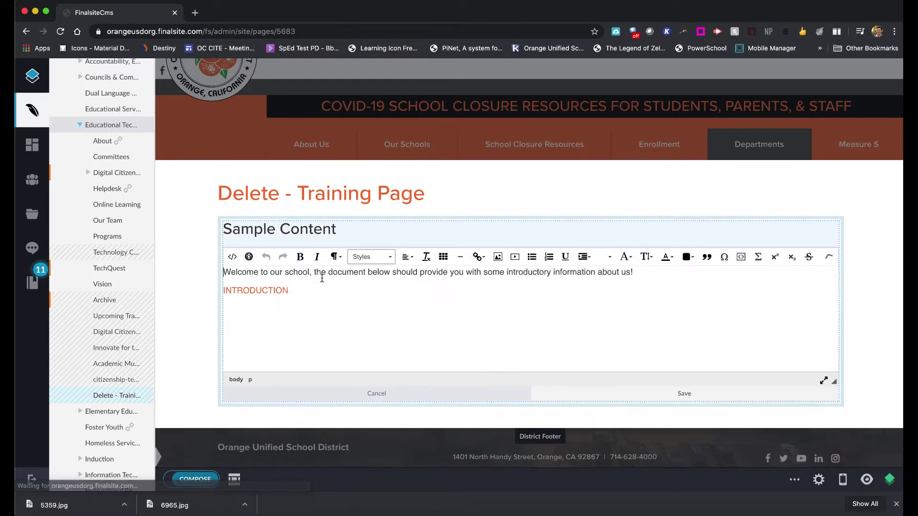
pyautogui.click(243, 314)
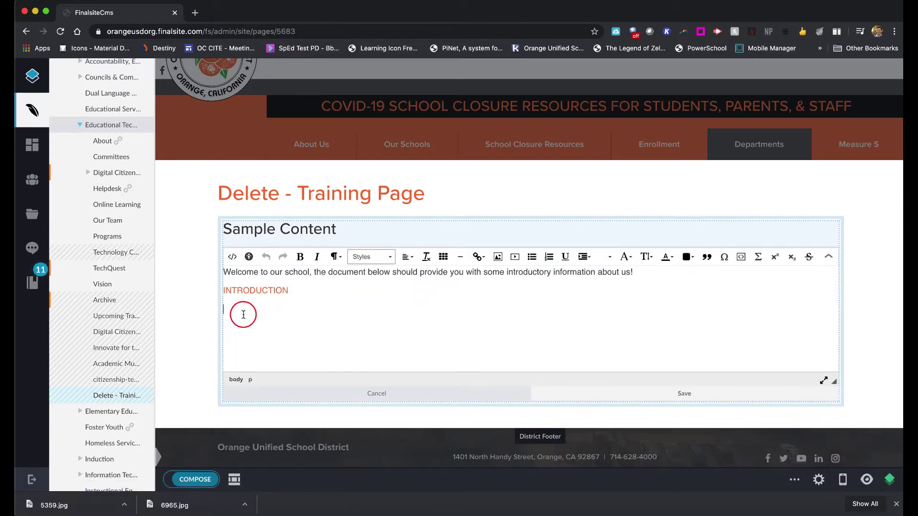
# Open the Image Properties dialog from the editor toolbar
pyautogui.click(503, 263)
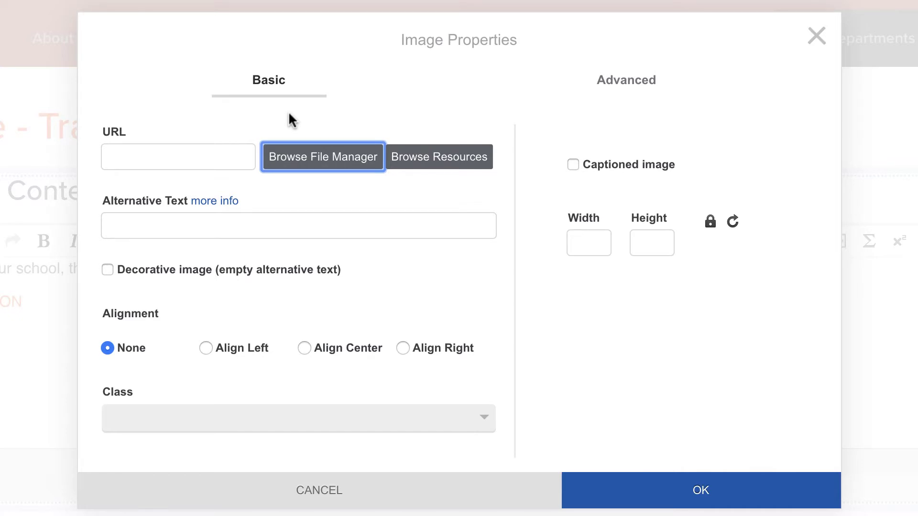
# Open the Browse File Manager picker from Image Properties
pyautogui.click(302, 156)
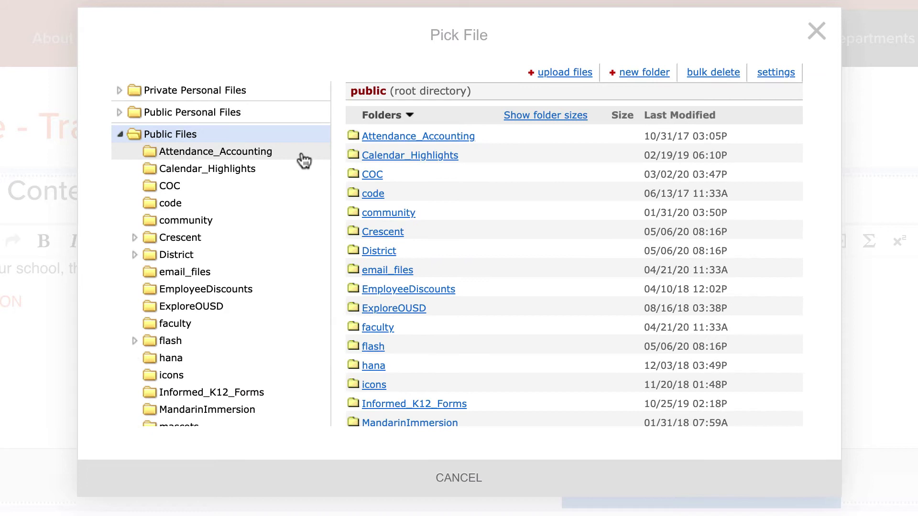
pyautogui.scroll(-6, 186, 203)
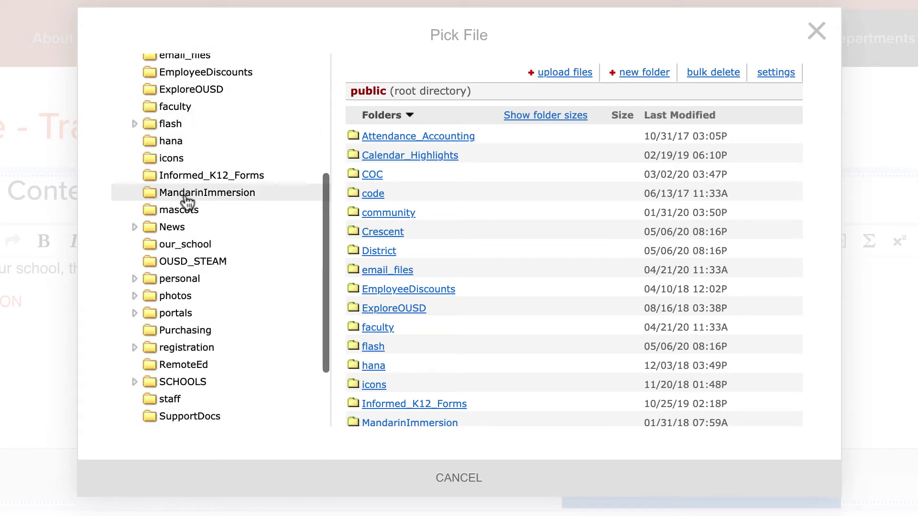
pyautogui.scroll(2, 187, 203)
pyautogui.scroll(5, 186, 203)
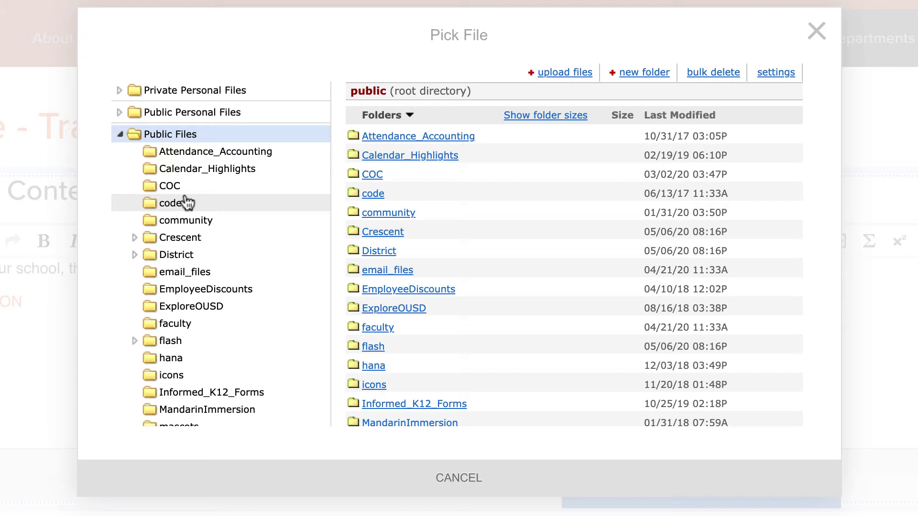
pyautogui.scroll(-5, 186, 203)
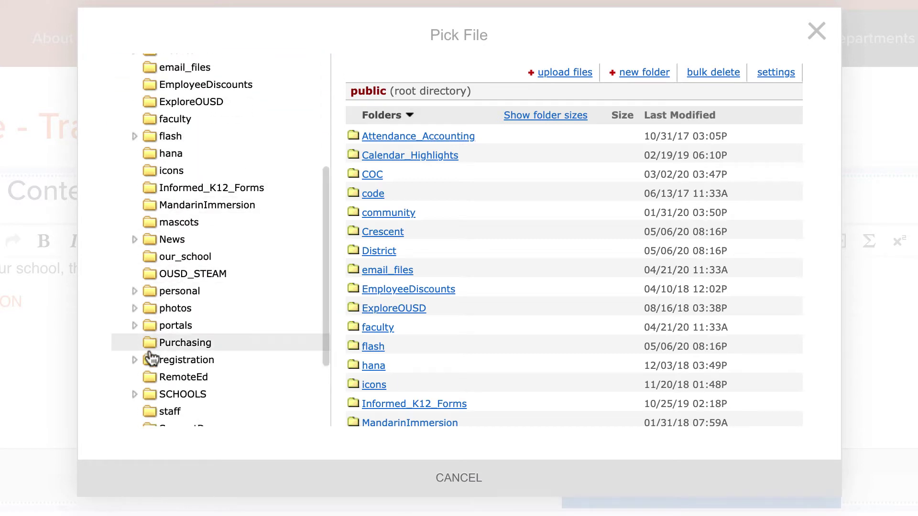
pyautogui.scroll(1, 196, 208)
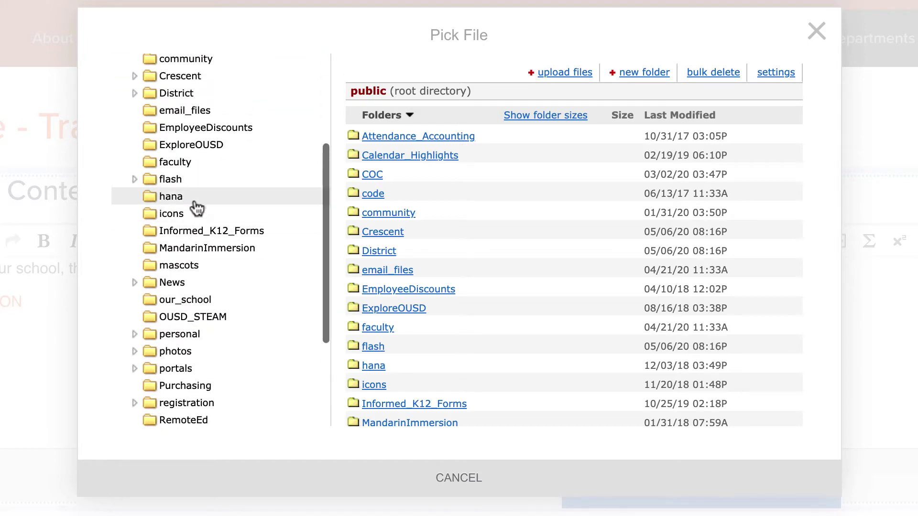
pyautogui.scroll(3, 196, 208)
# Expand District > Departments > EdServices > EdTech in the Pick File folder tree
pyautogui.click(134, 205)
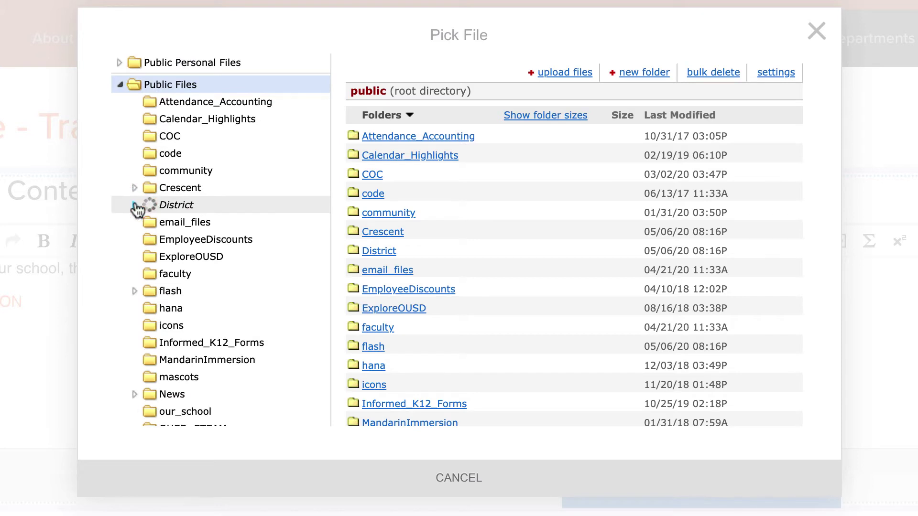
pyautogui.scroll(-2, 174, 316)
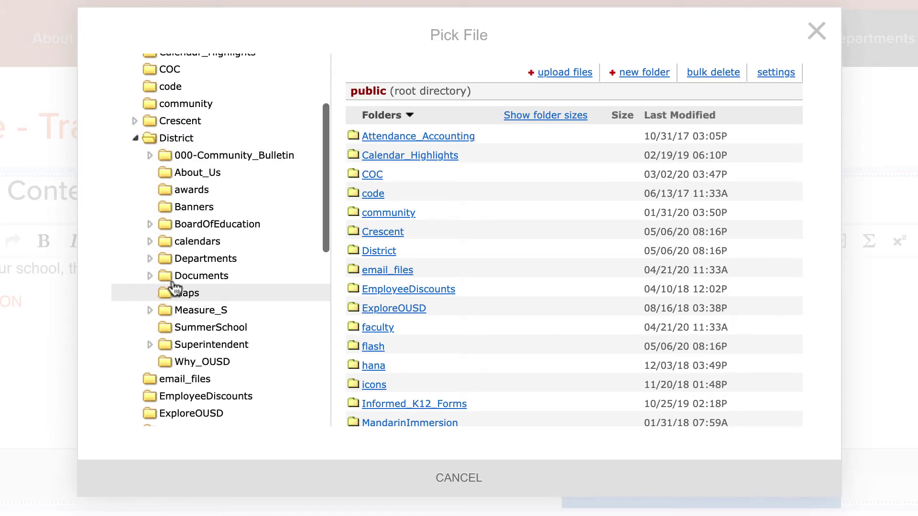
pyautogui.click(150, 259)
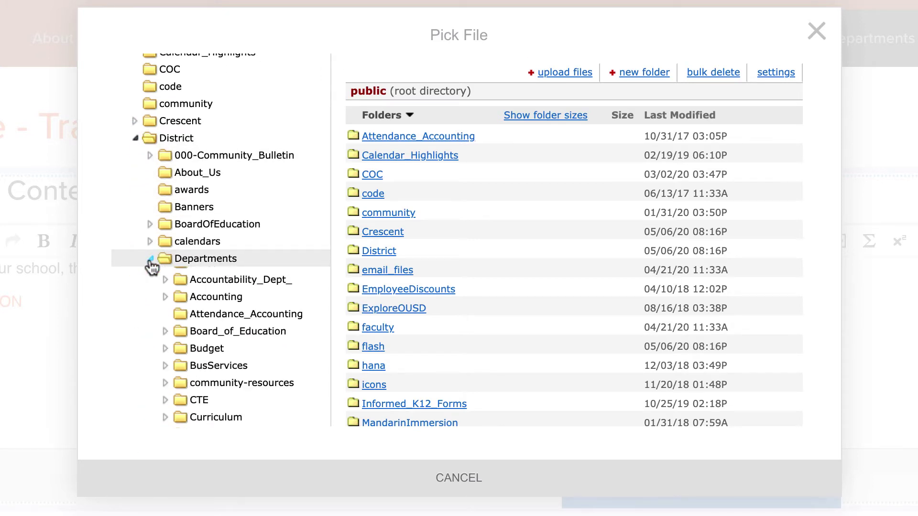
pyautogui.scroll(-5, 172, 306)
pyautogui.click(164, 278)
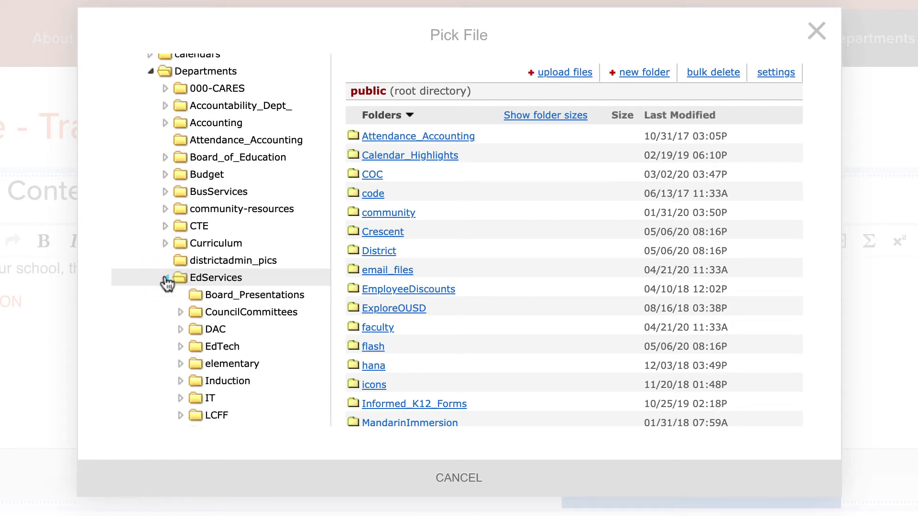
pyautogui.click(180, 346)
pyautogui.scroll(-1, 183, 353)
pyautogui.scroll(-2, 183, 352)
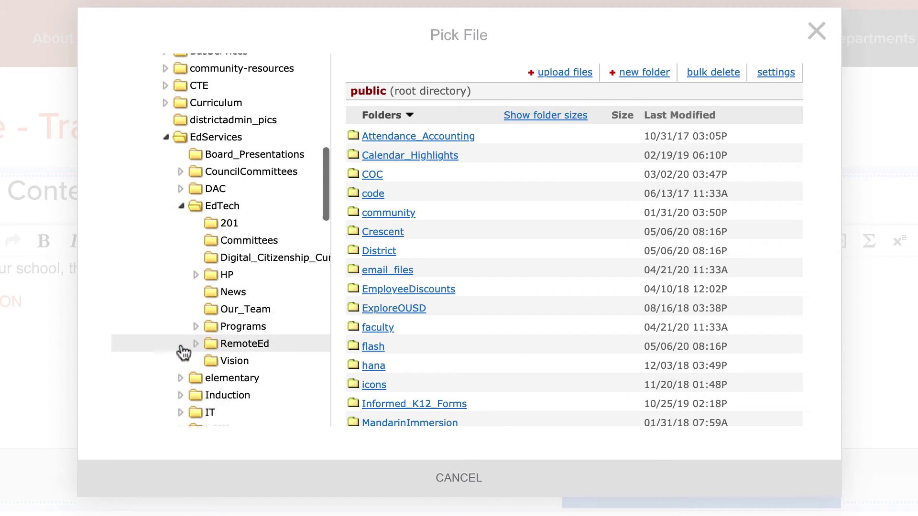
# List the EdTech/201 folder's files, a screenshot image and Wonders_1.pdf
pyautogui.click(229, 218)
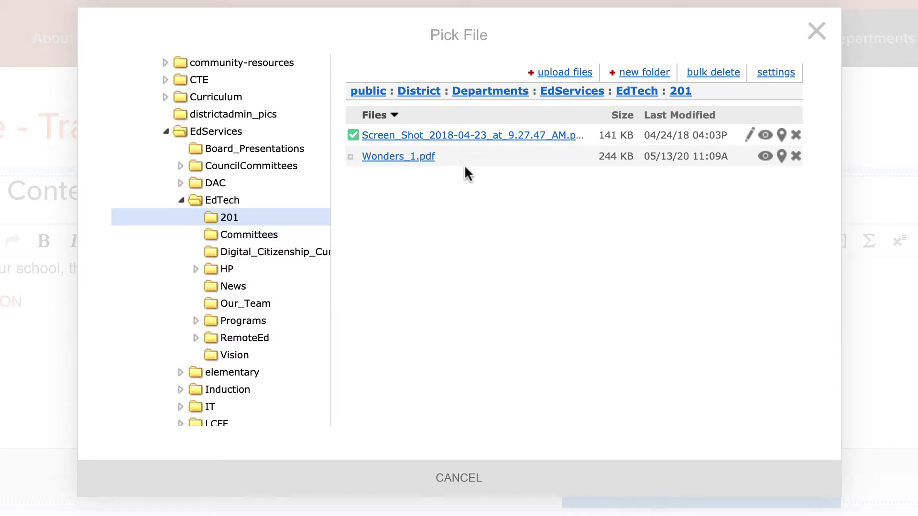
# Upload The-science-of-mobile-learning-blog-asset-v2.png into EdTech/201 and select it as the image URL
pyautogui.click(546, 74)
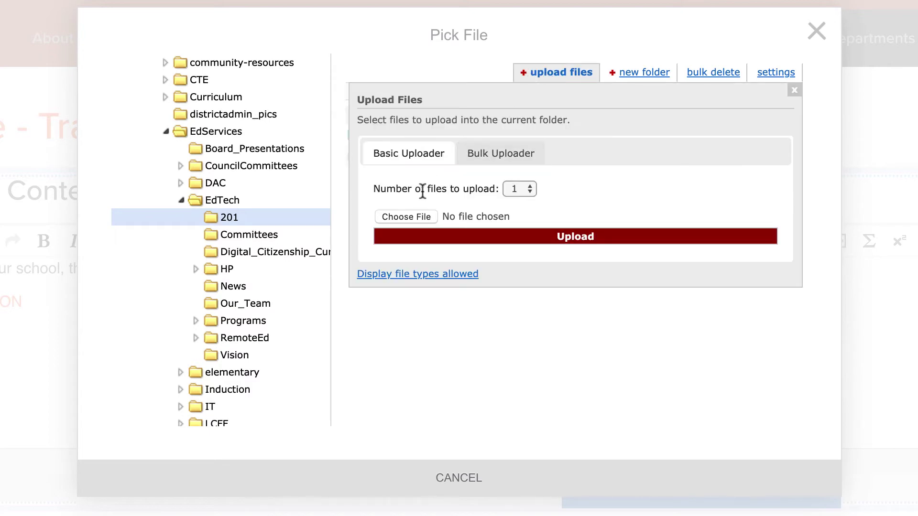
pyautogui.click(395, 217)
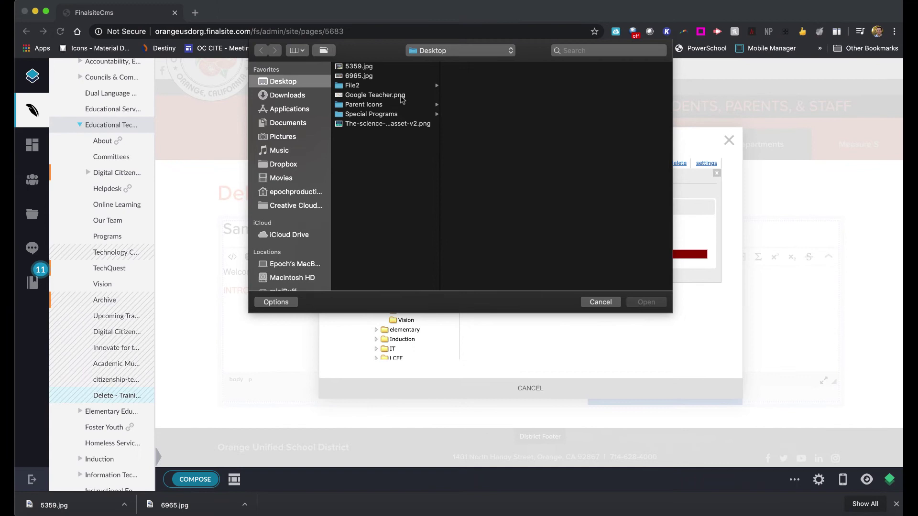
pyautogui.click(370, 123)
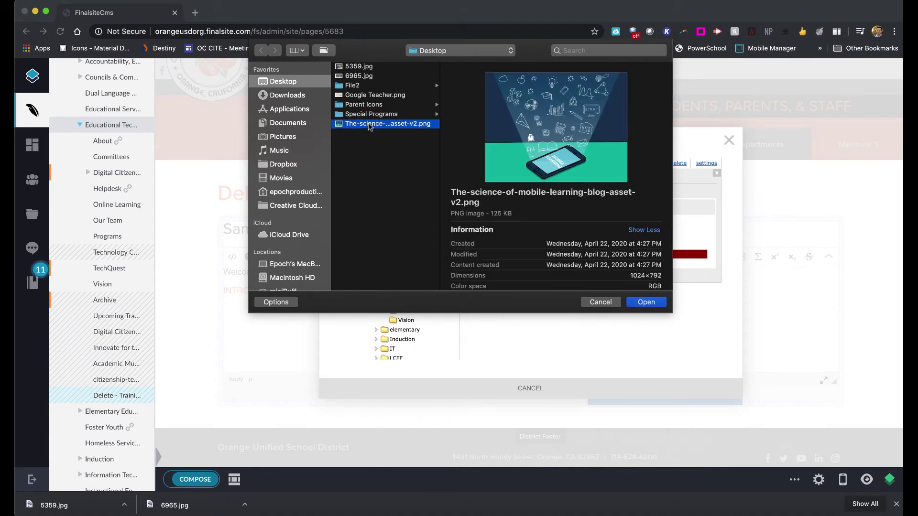
pyautogui.click(647, 302)
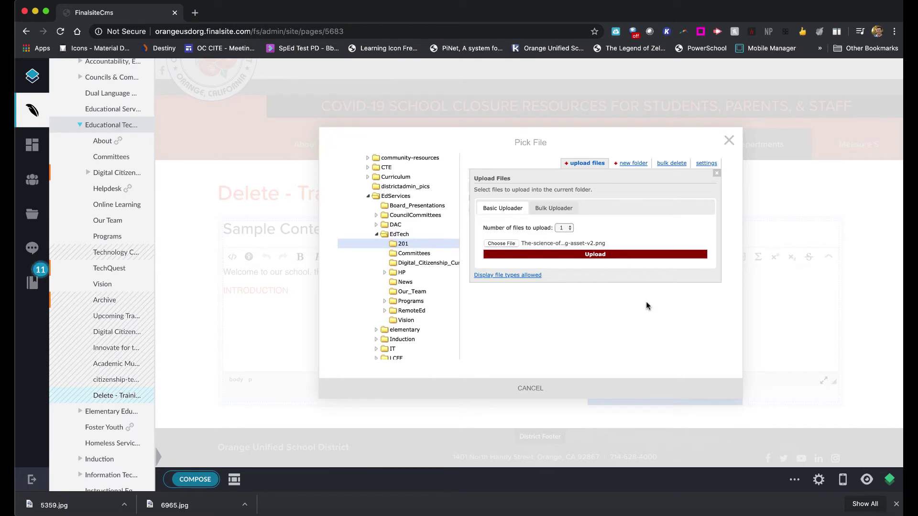
pyautogui.click(589, 256)
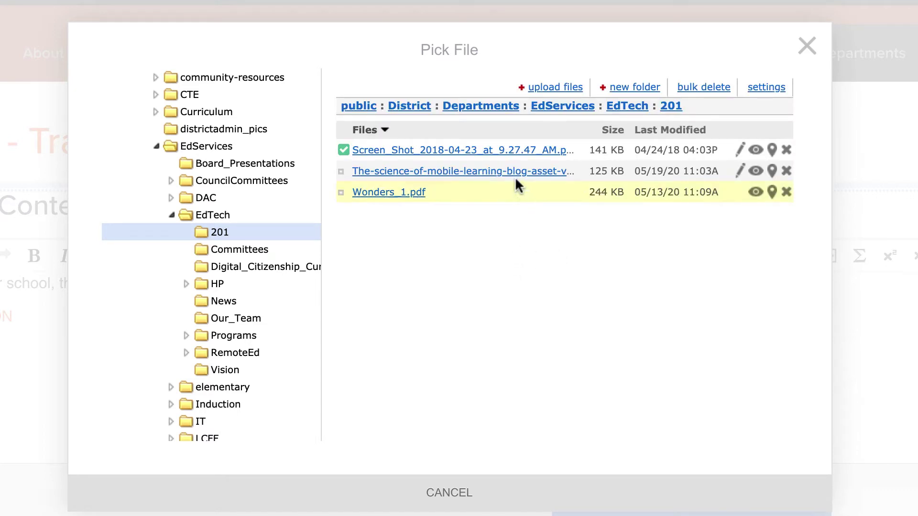
pyautogui.click(388, 177)
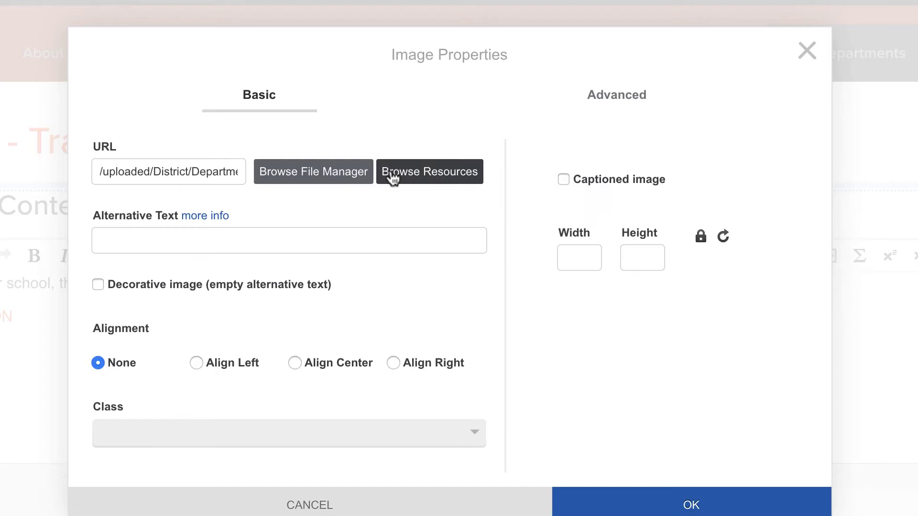
# Insert the mobile-learning image below INTRODUCTION and save the Sample Content block
pyautogui.click(626, 497)
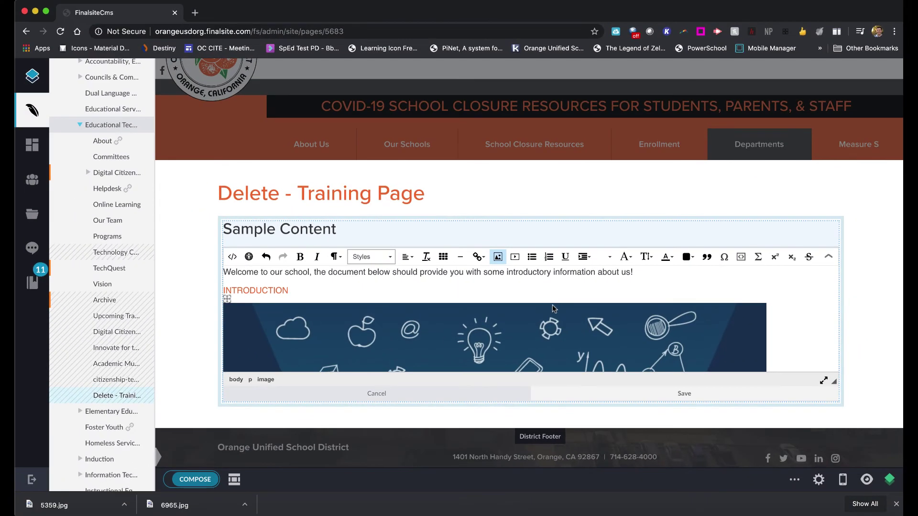
pyautogui.scroll(-2, 538, 314)
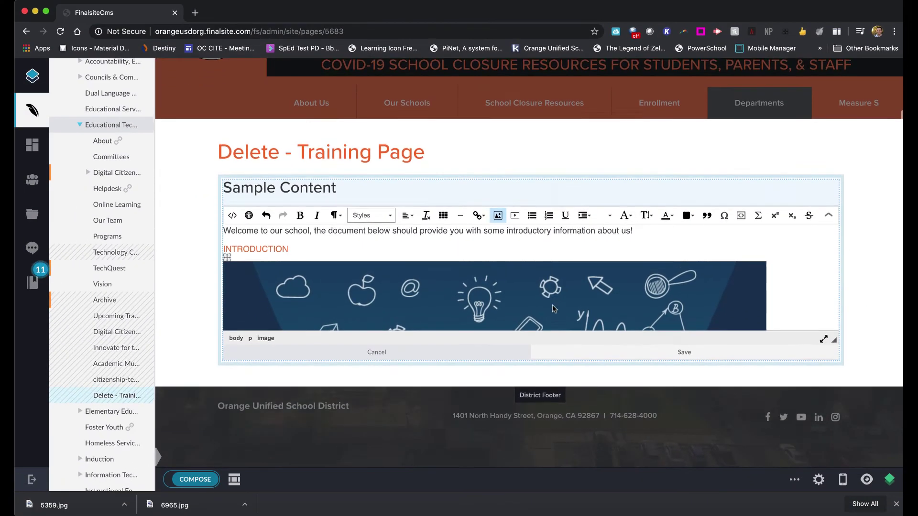
pyautogui.click(571, 418)
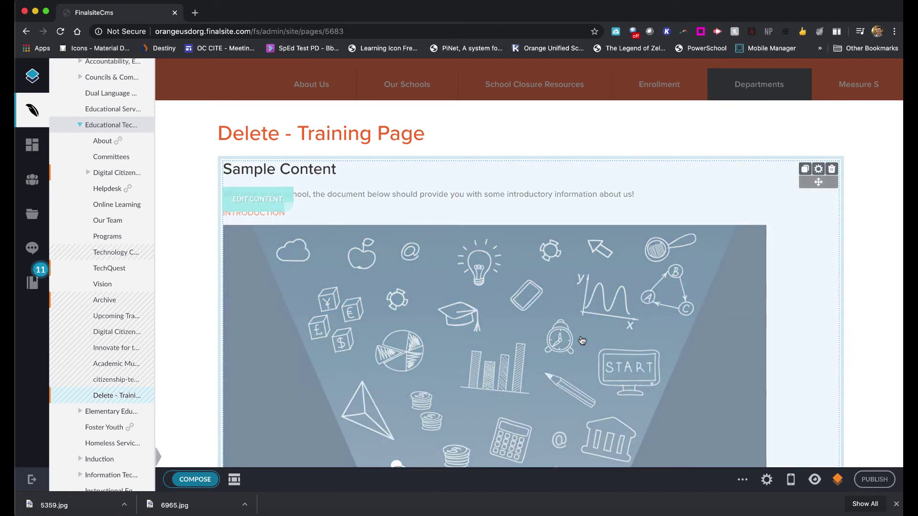
# Reopen the Sample Content block in the rich-text editor
pyautogui.scroll(-5, 581, 340)
pyautogui.scroll(-2, 581, 339)
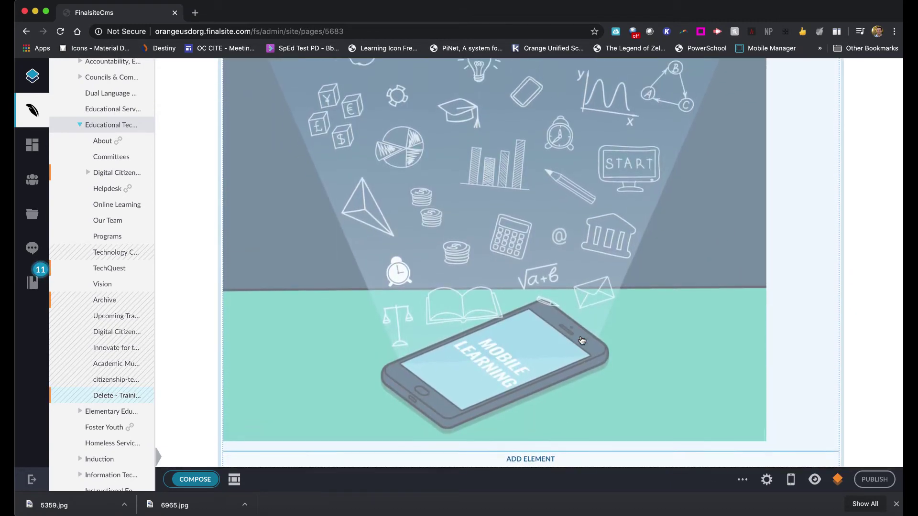
pyautogui.scroll(3, 582, 340)
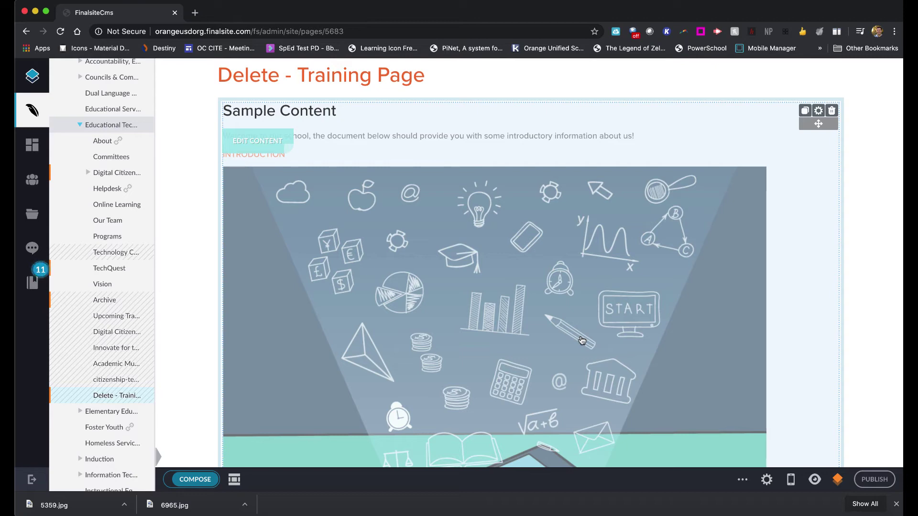
pyautogui.click(581, 341)
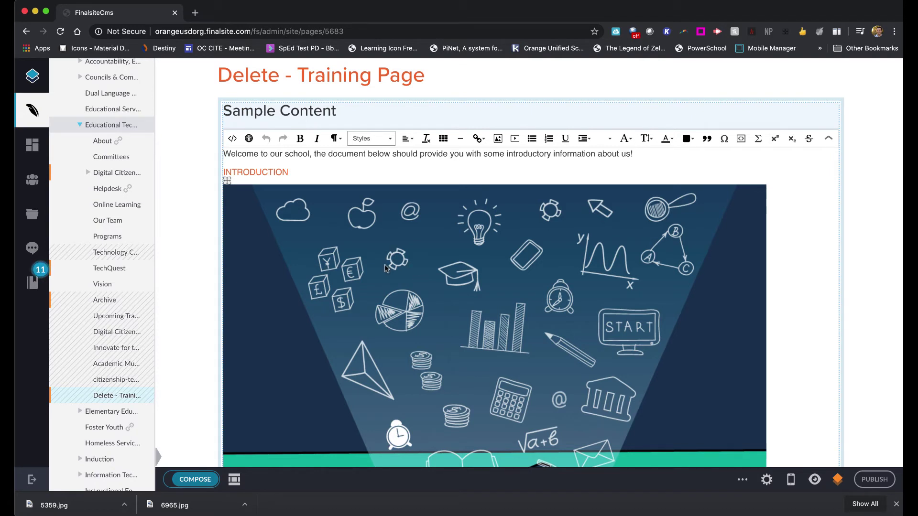
# Resize the mobile-learning image to 150 pixels wide, after first trying a width of 100
pyautogui.doubleClick(427, 246)
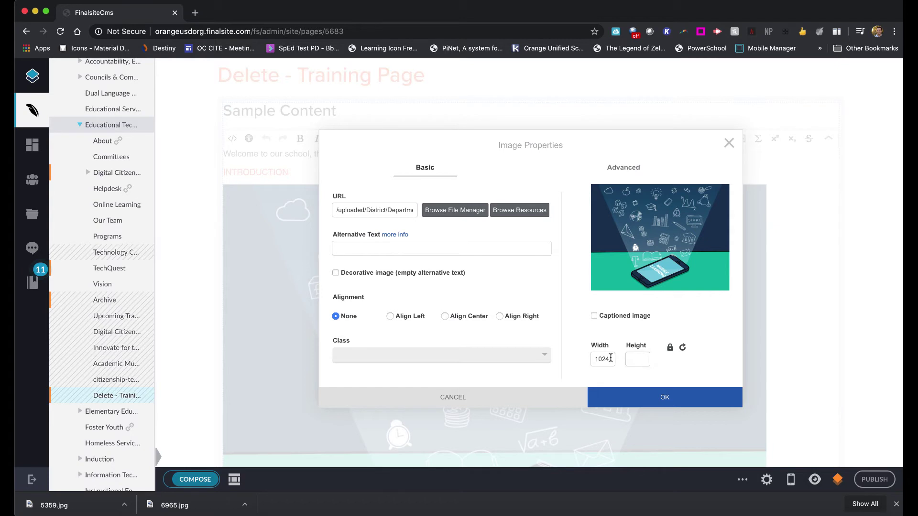
pyautogui.moveTo(611, 359); pyautogui.dragTo(583, 362)
pyautogui.write('100')
pyautogui.click(664, 397)
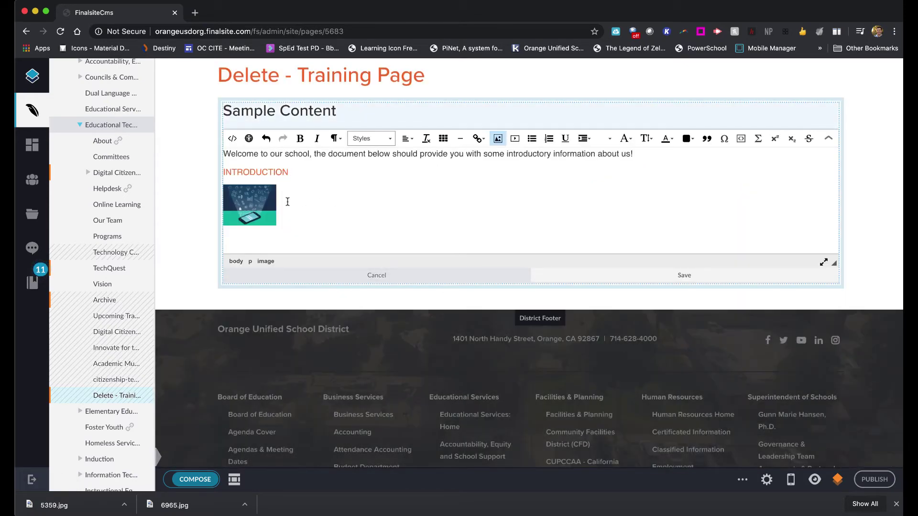
pyautogui.doubleClick(260, 203)
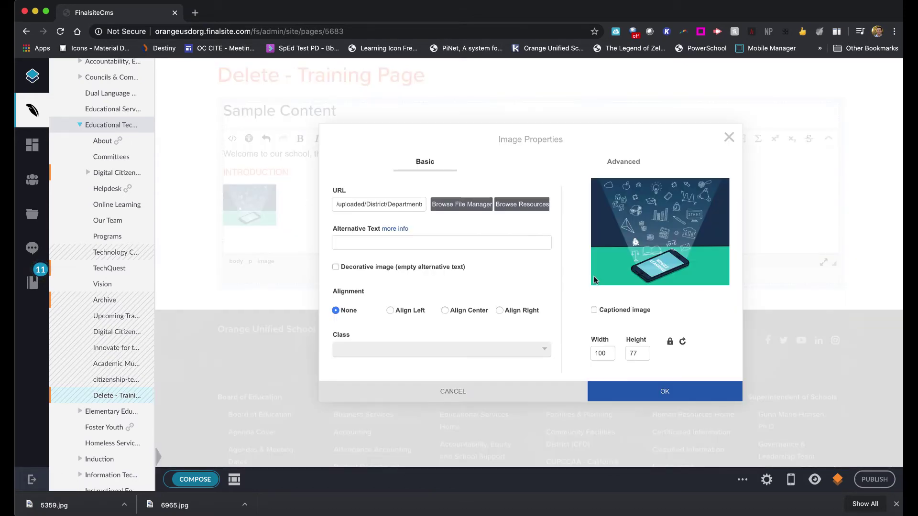
pyautogui.doubleClick(604, 354)
pyautogui.write('150')
pyautogui.click(663, 394)
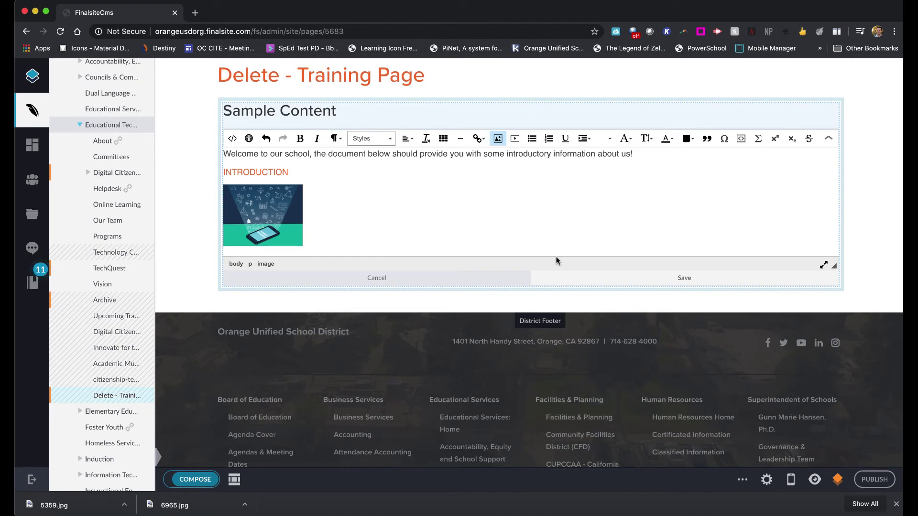
# Save the edited Sample Content block
pyautogui.click(604, 278)
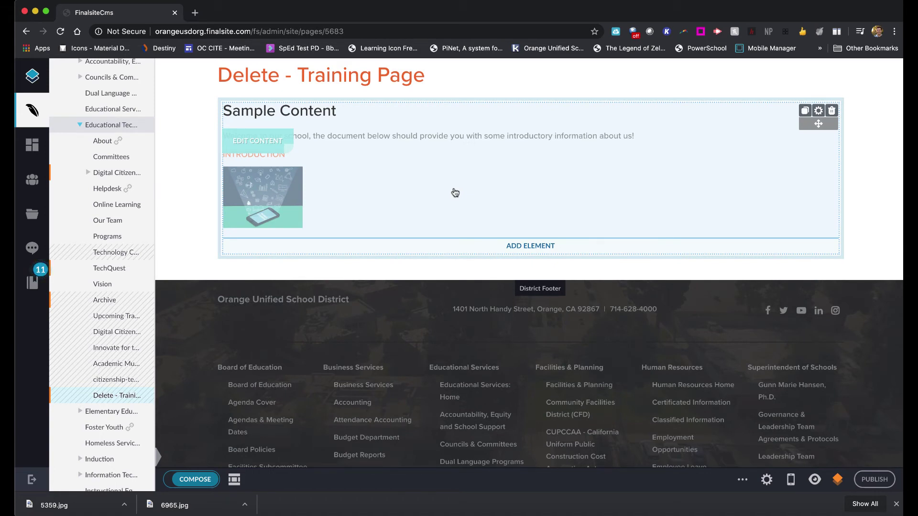
pyautogui.scroll(-1, 200, 244)
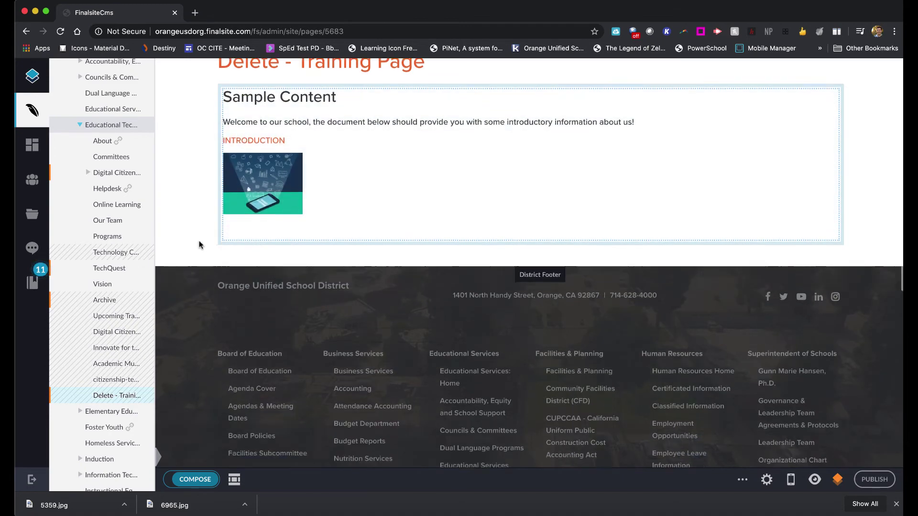
pyautogui.scroll(-2, 200, 245)
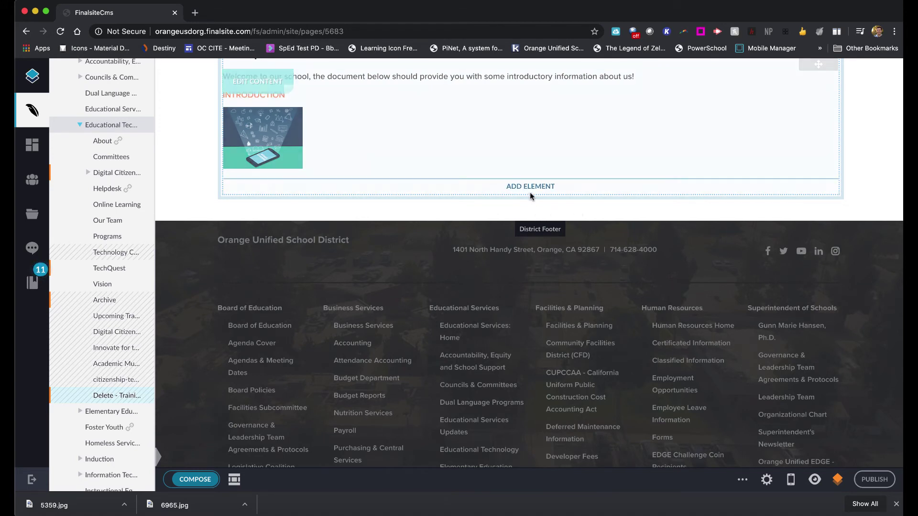
# Insert a 2 Column Wide Right Layout below the Sample Content block
pyautogui.click(522, 187)
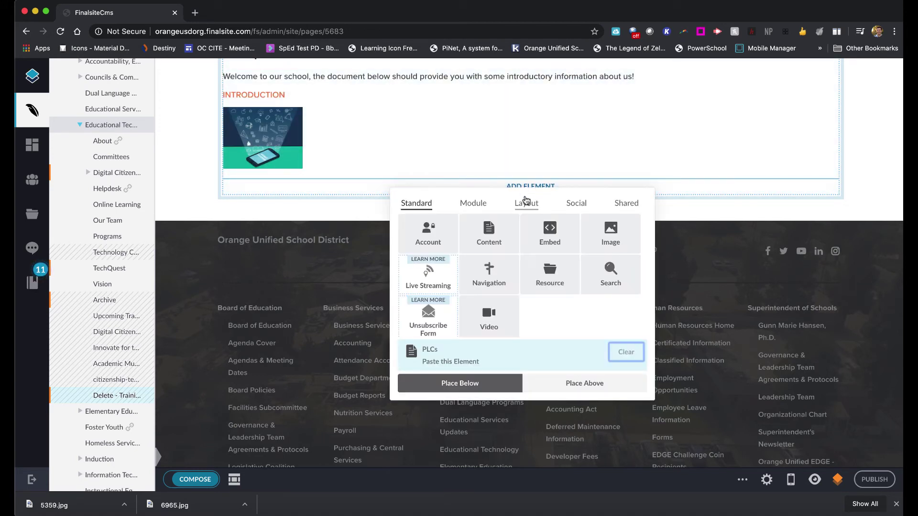
pyautogui.click(526, 201)
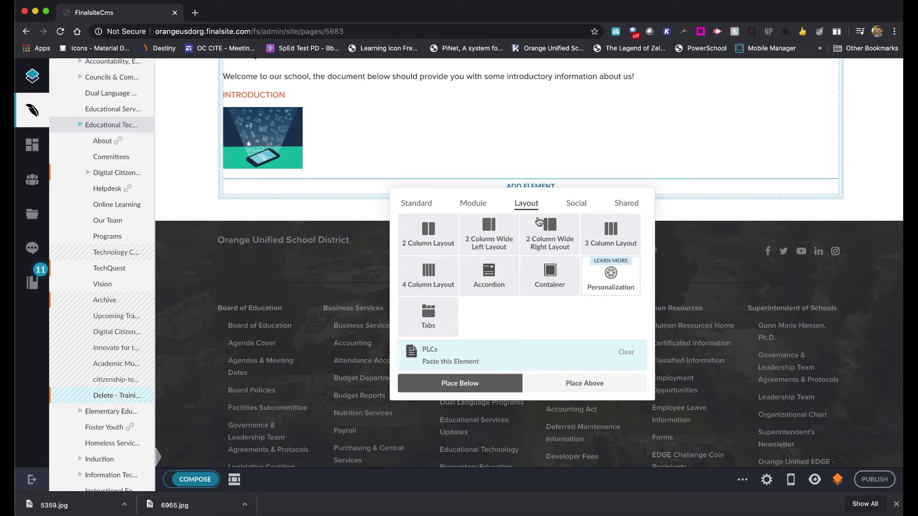
pyautogui.click(552, 229)
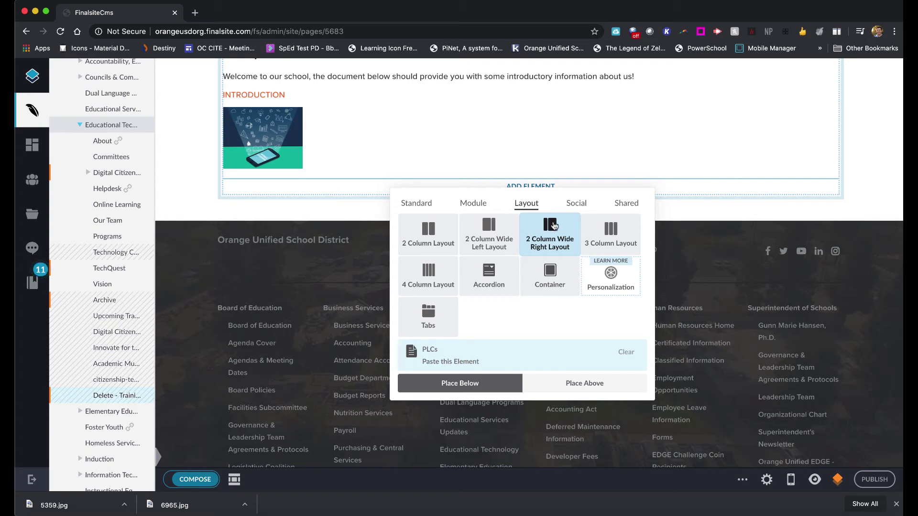
pyautogui.click(553, 231)
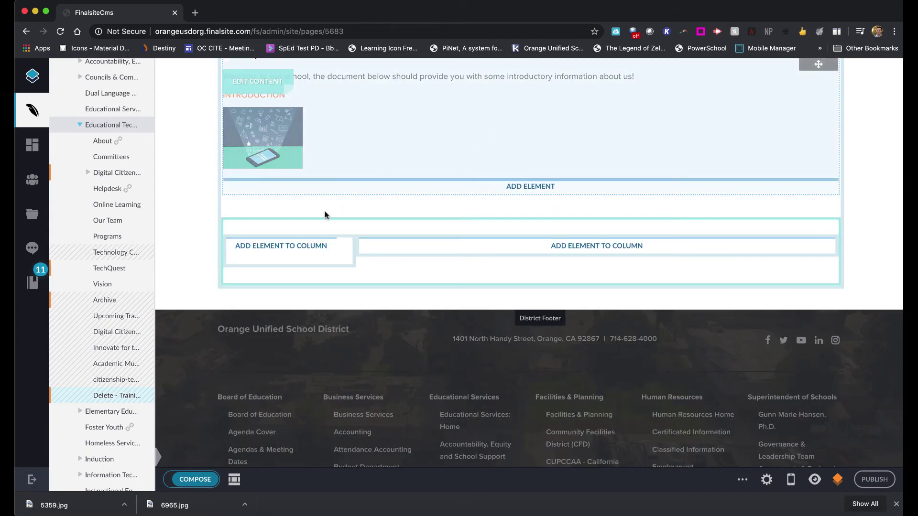
pyautogui.click(278, 246)
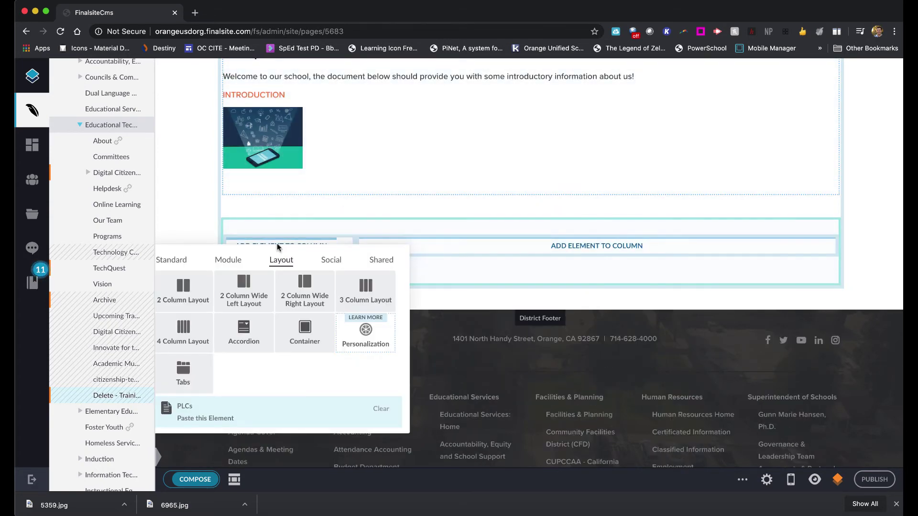
# Add a Content element to the narrow left column and begin editing it
pyautogui.click(173, 259)
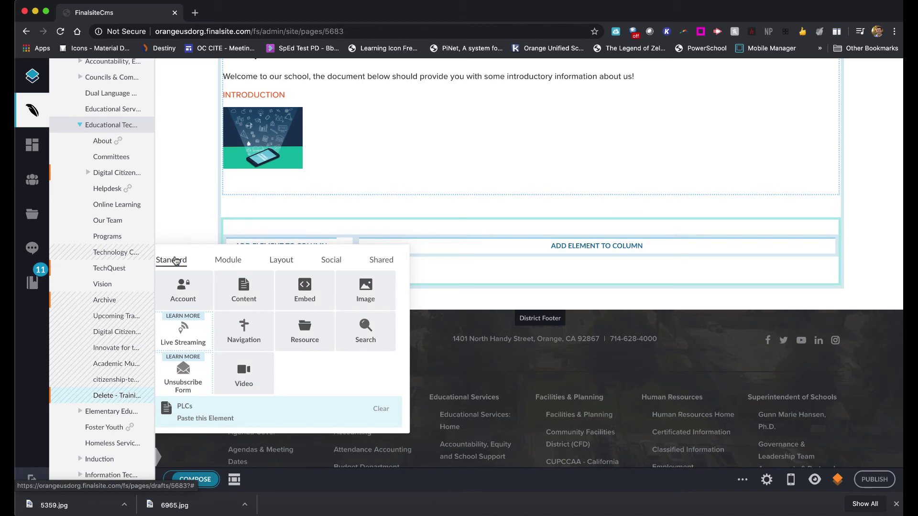
pyautogui.click(244, 291)
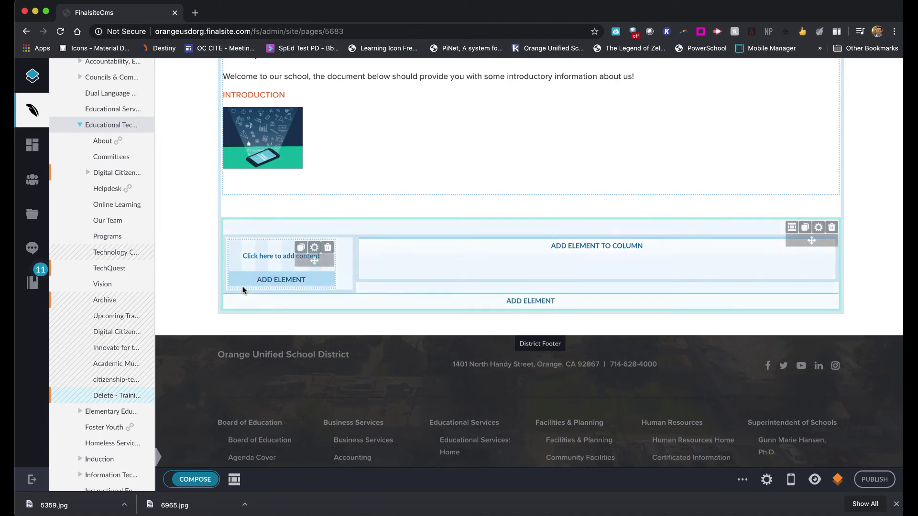
pyautogui.click(267, 260)
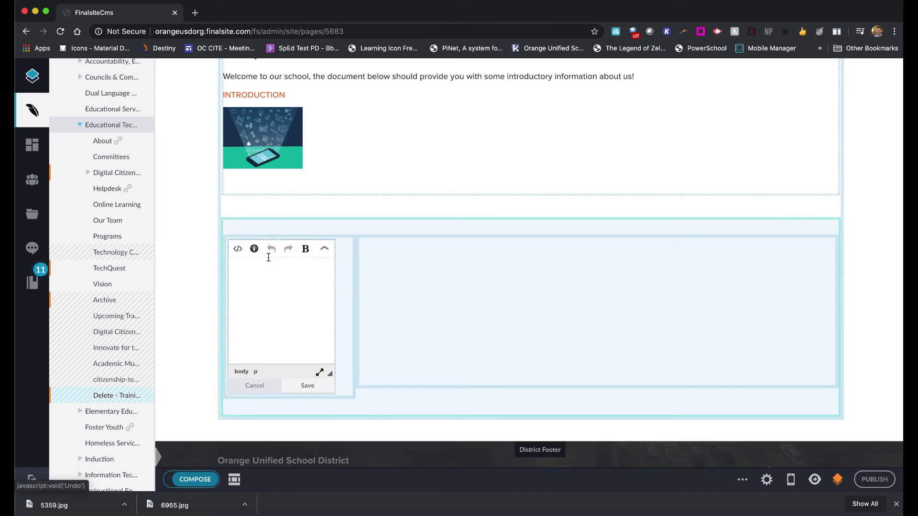
# Bring up the File Manager upload form for EdTech/201 from the editor's image tool
pyautogui.click(325, 251)
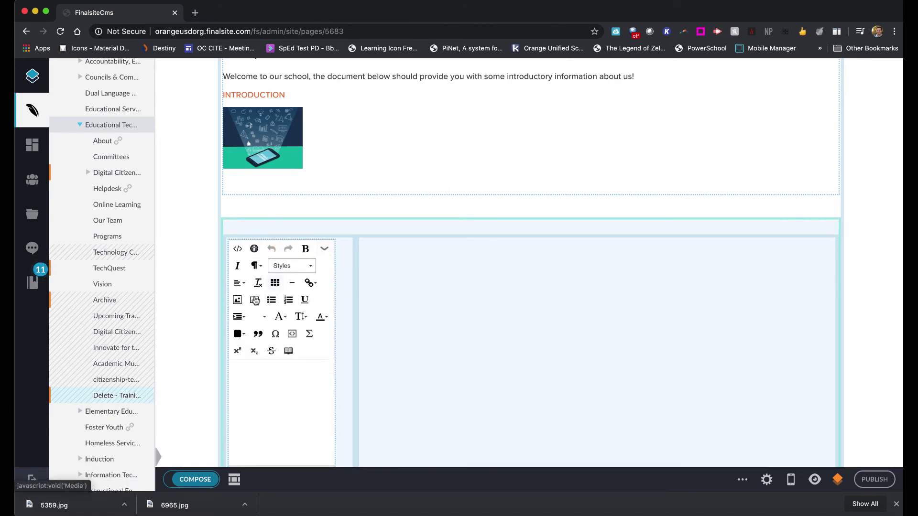
pyautogui.click(238, 300)
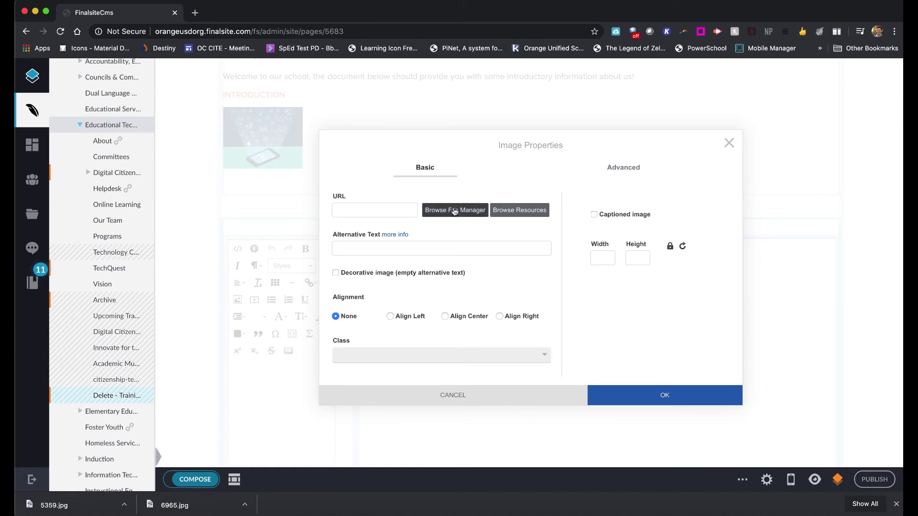
pyautogui.click(453, 210)
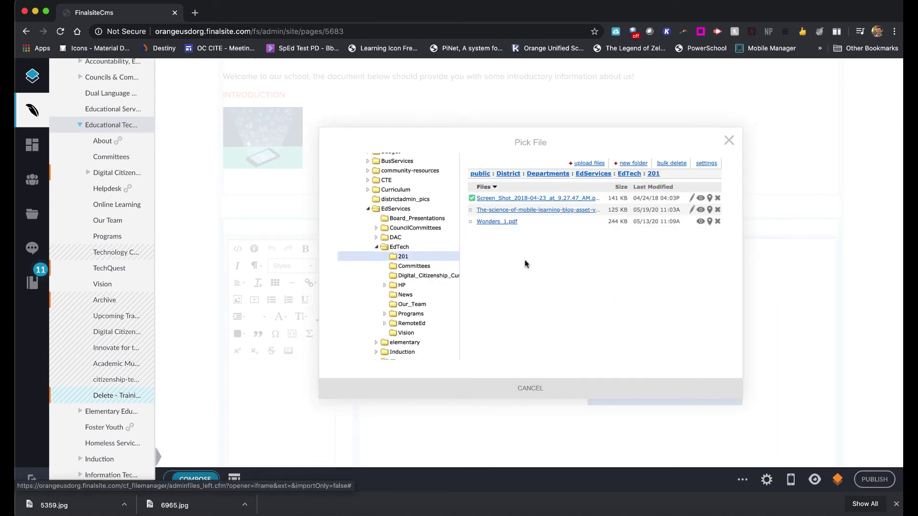
pyautogui.click(588, 163)
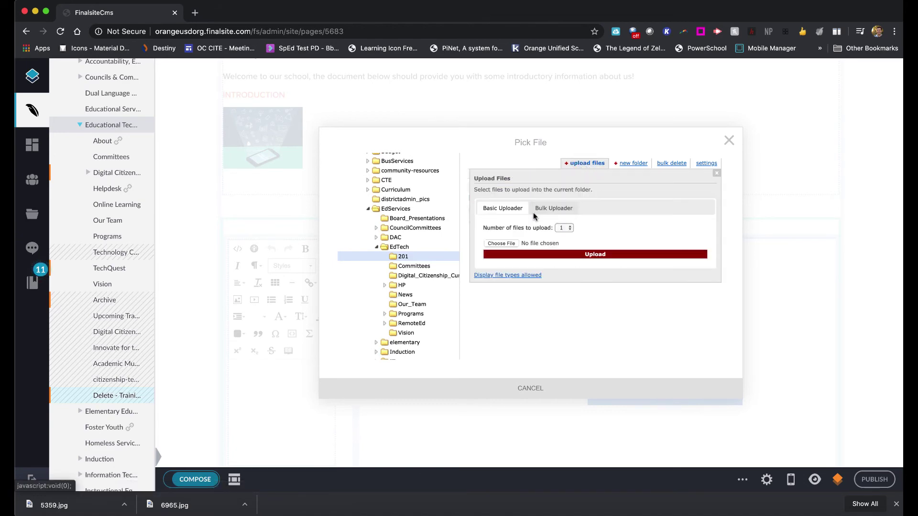
# Choose the 500×500 Academic.png from the Desktop's Parent Icons folder as the upload file
pyautogui.click(503, 243)
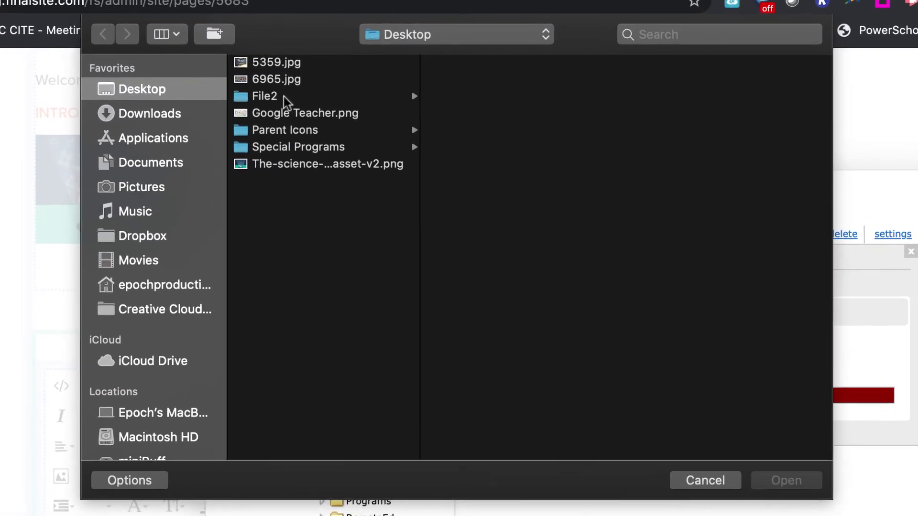
pyautogui.click(273, 131)
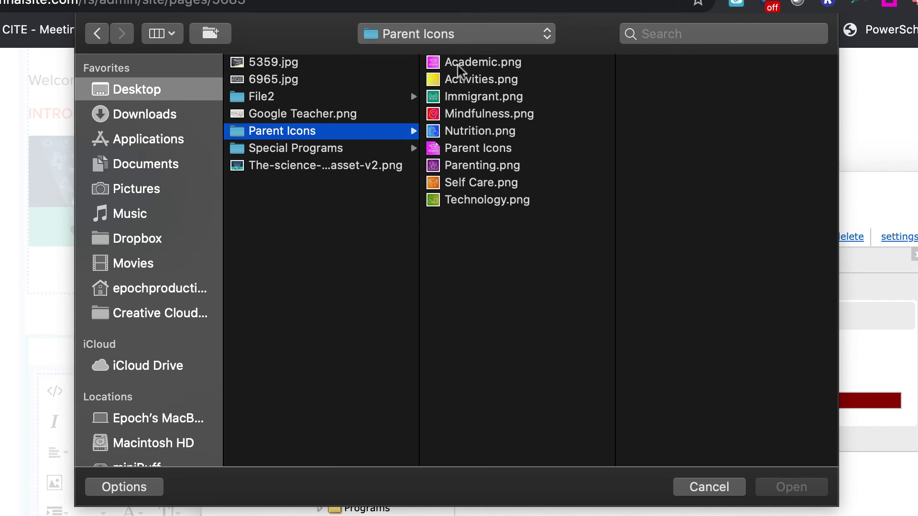
pyautogui.click(457, 63)
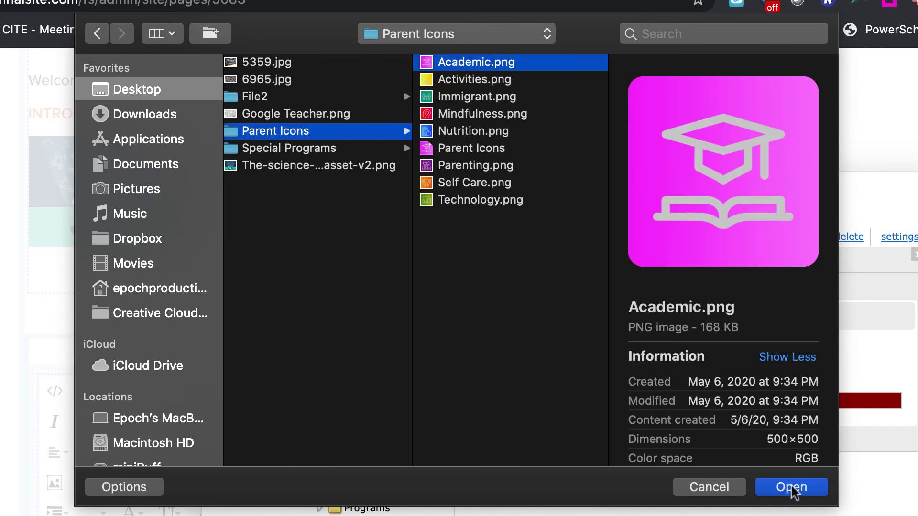
pyautogui.moveTo(766, 439); pyautogui.dragTo(819, 439)
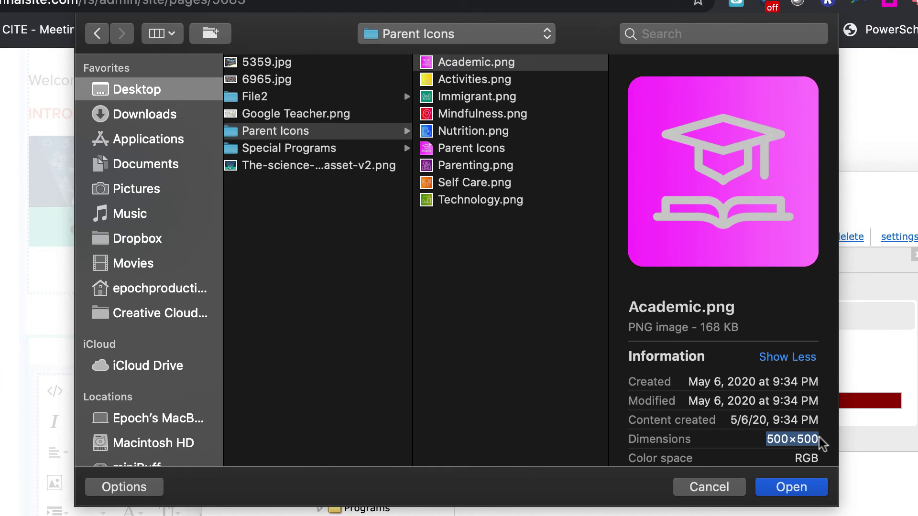
pyautogui.click(791, 486)
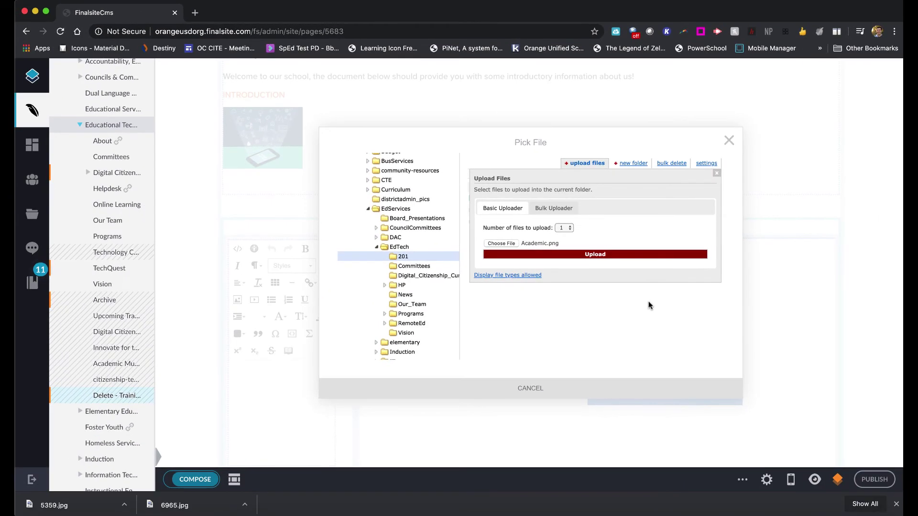
# Upload Academic.png to EdTech/201 and insert it at 500×500 into the left-column content
pyautogui.click(594, 256)
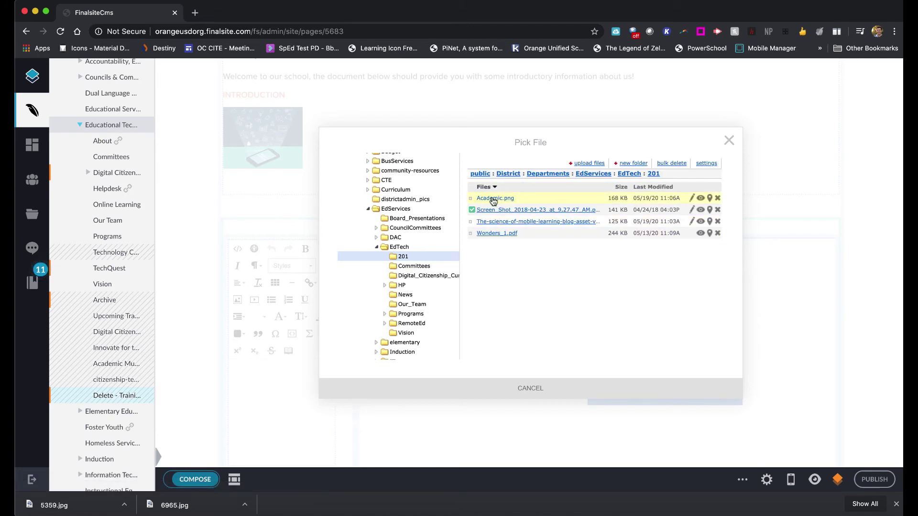
pyautogui.click(493, 199)
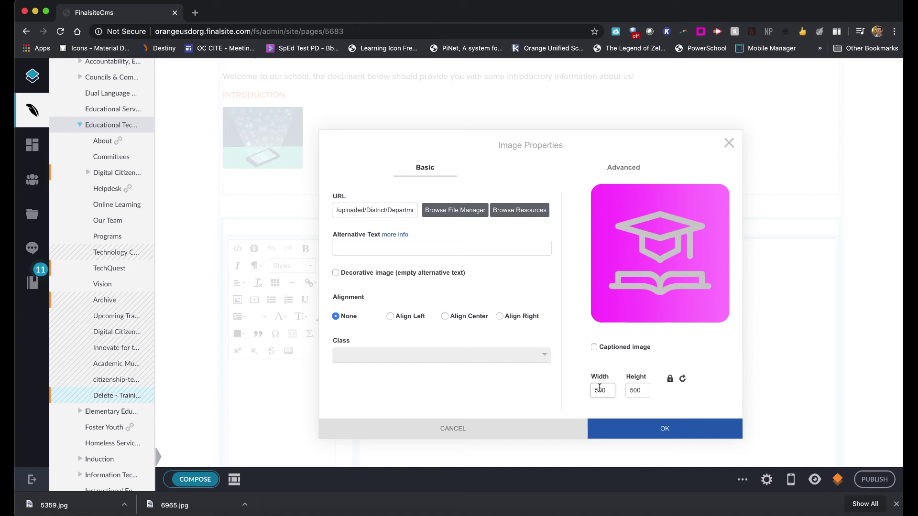
pyautogui.click(637, 426)
pyautogui.scroll(-4, 434, 344)
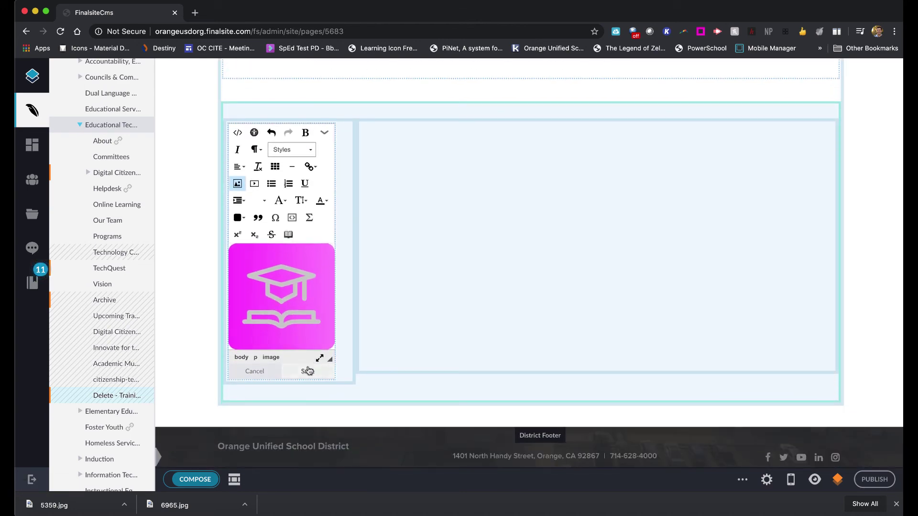
# Save the left-column Academic icon content and add an empty Content element to the right column
pyautogui.click(307, 371)
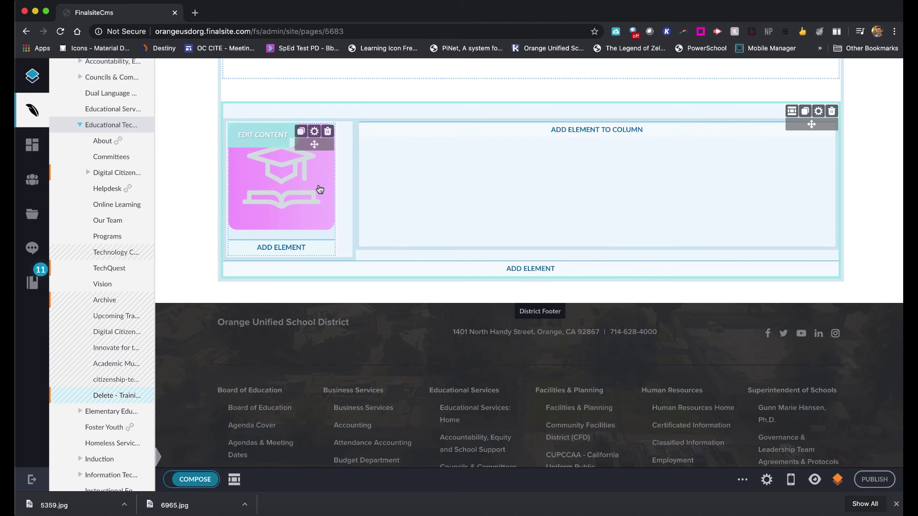
pyautogui.click(561, 132)
pyautogui.click(526, 176)
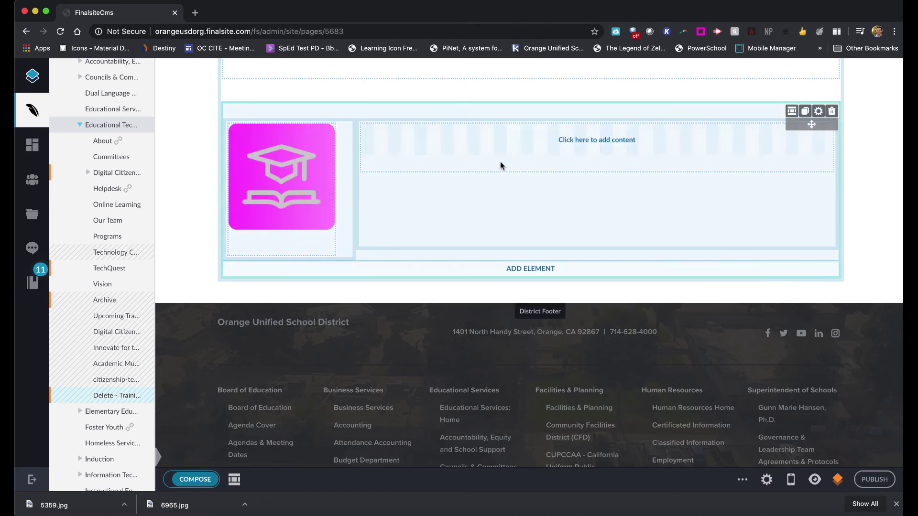
pyautogui.scroll(2, 378, 188)
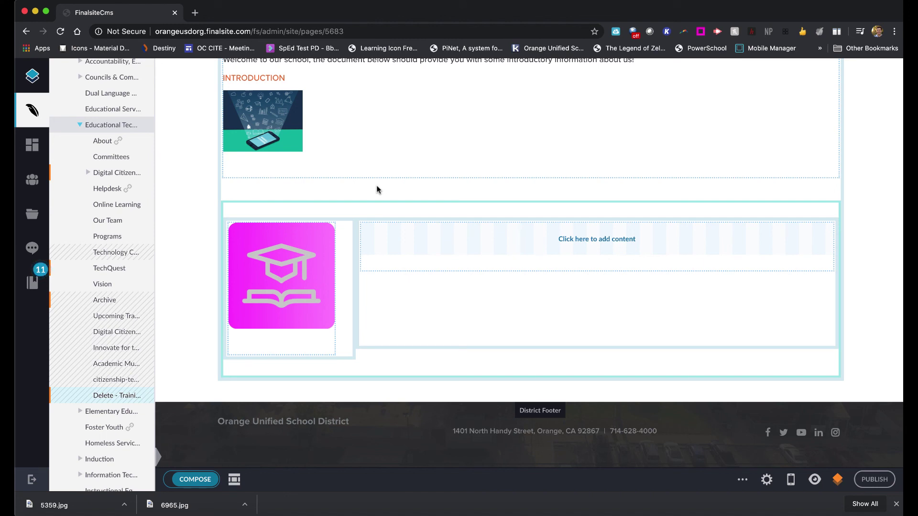
pyautogui.scroll(1, 377, 189)
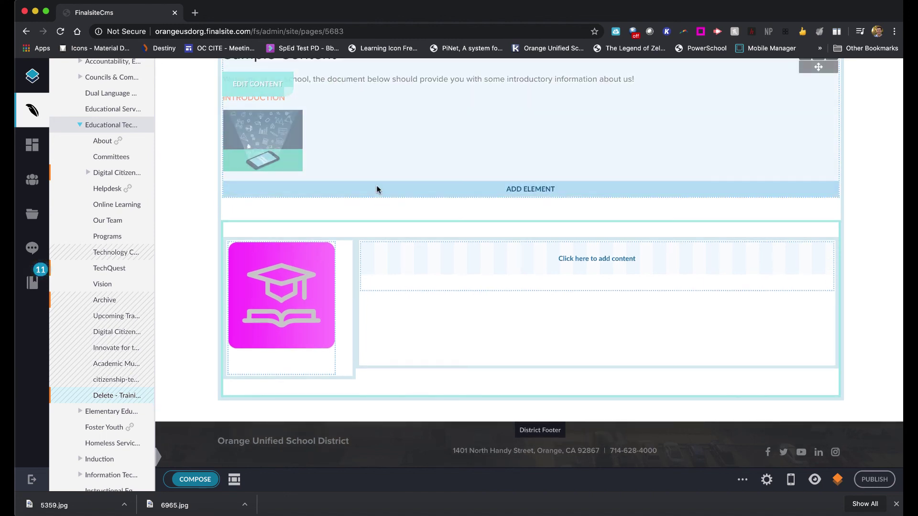